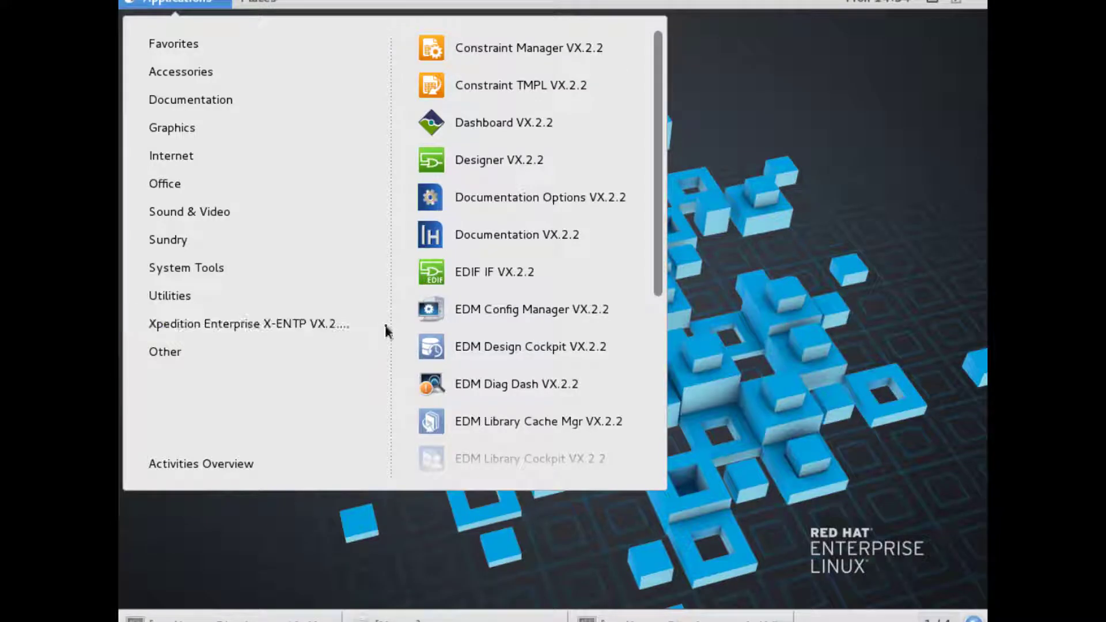
Launch EDM Config Manager VX.2.2 with the Advanced strategy and name the server 'nonroot deployment'.
{"action": "left_click", "coordinate": [496, 309]}
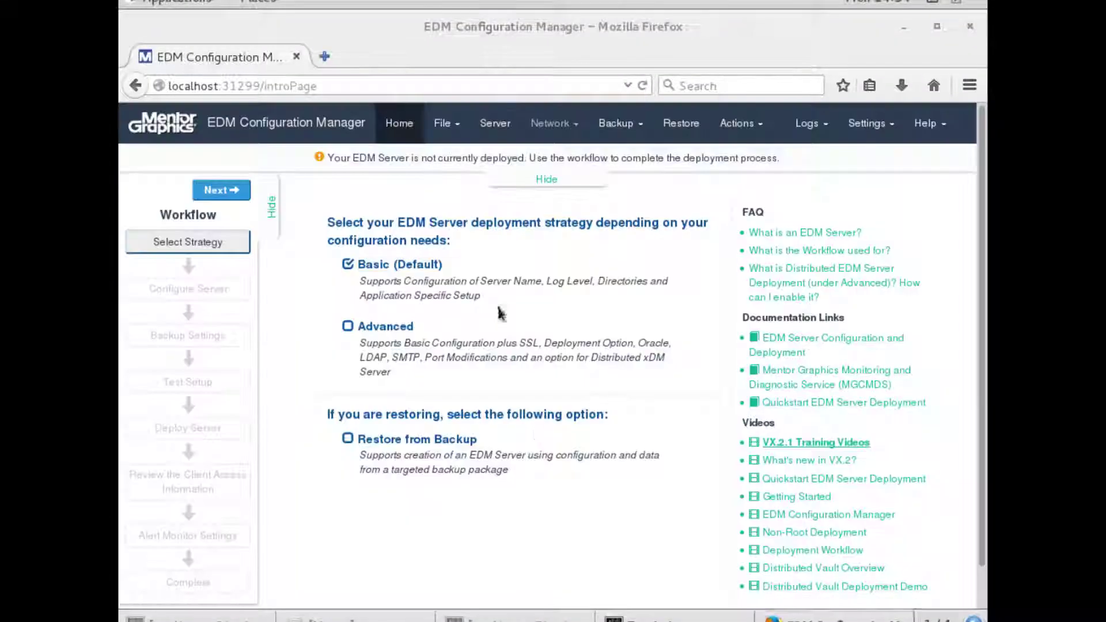
{"action": "left_click", "coordinate": [348, 323]}
{"action": "left_click", "coordinate": [222, 190]}
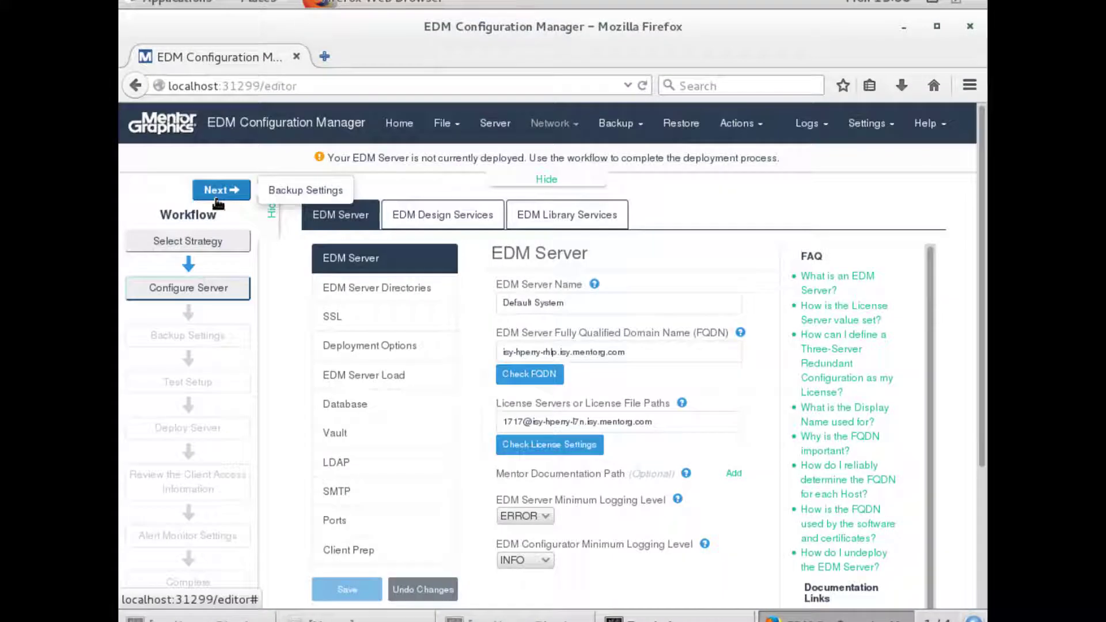
{"action": "triple_click", "coordinate": [507, 303]}
{"action": "type", "text": "nonroot deployment"}
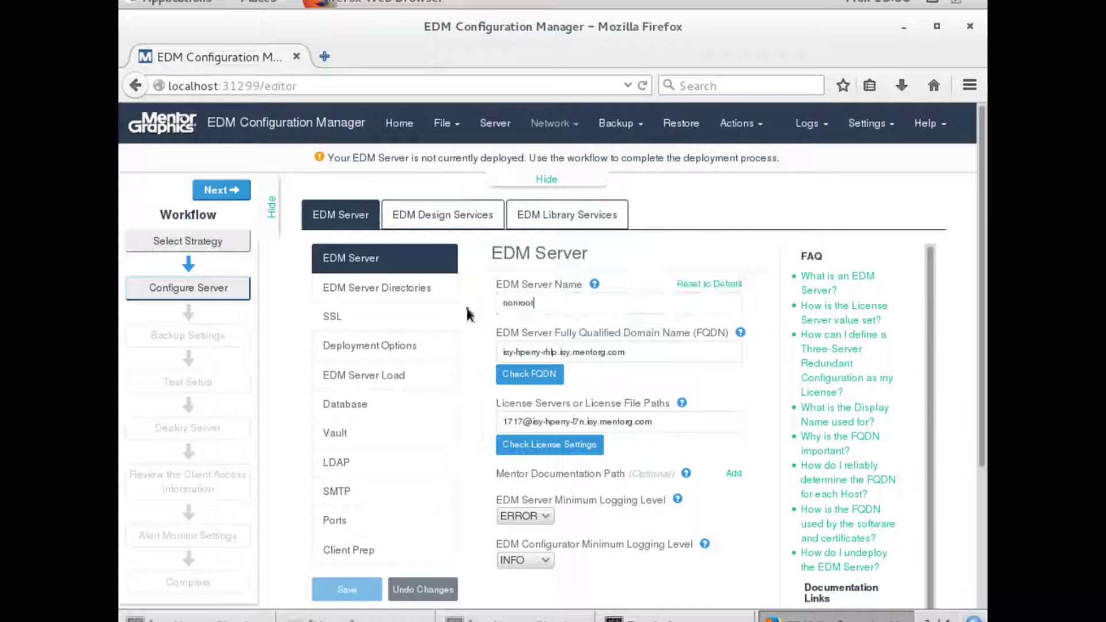
Choose Non-root Level Deployment under Deployment Options, then go to EDM Server Load.
{"action": "left_click", "coordinate": [369, 346]}
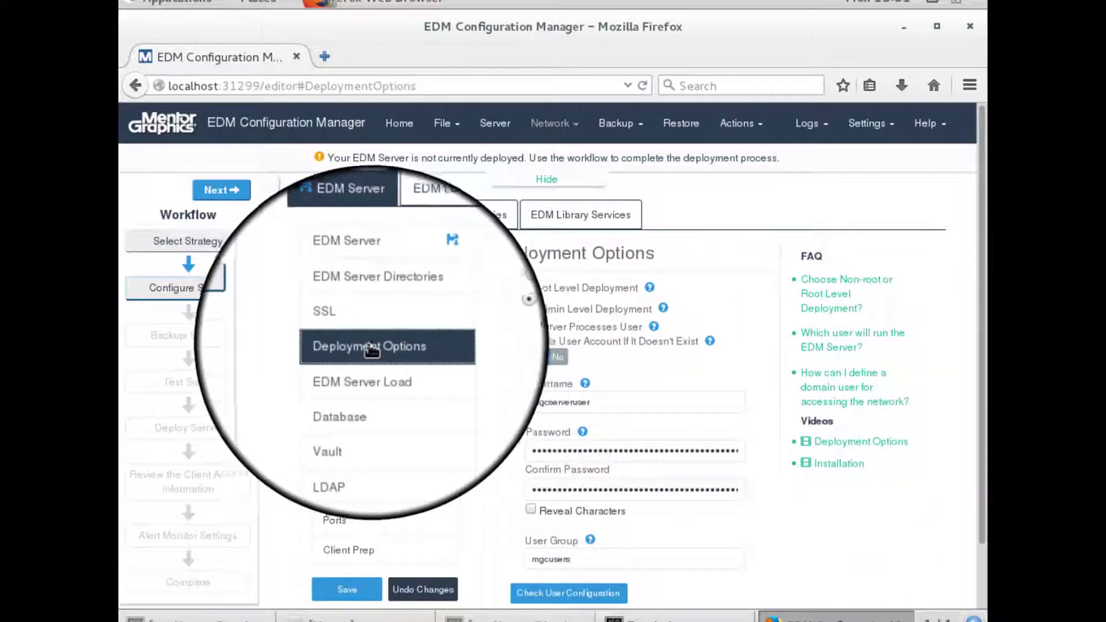
{"action": "left_click", "coordinate": [502, 286]}
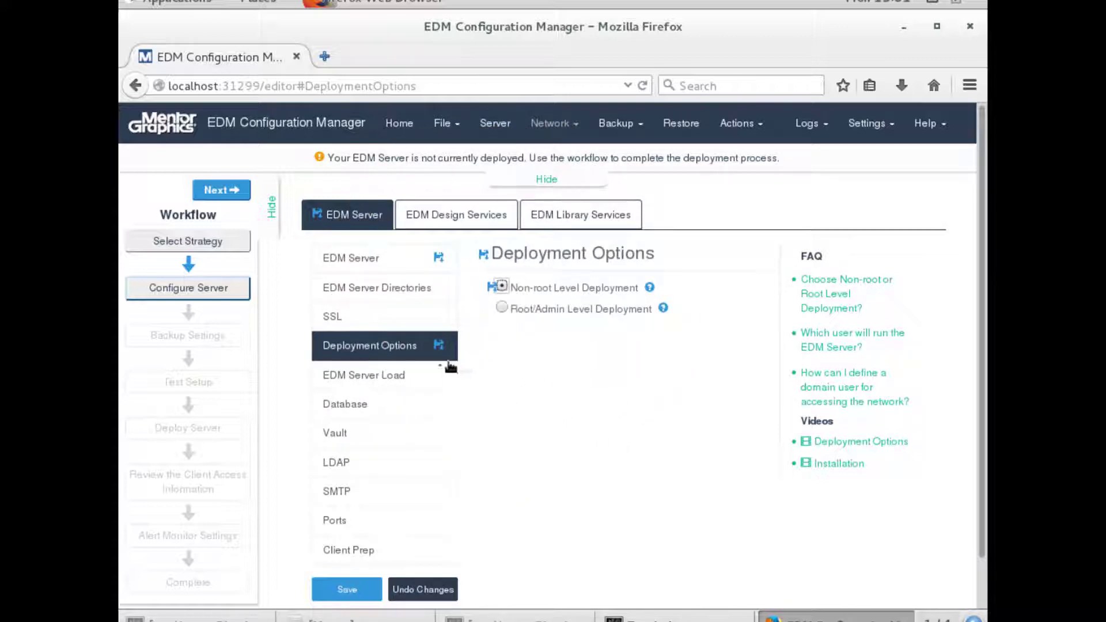
{"action": "left_click", "coordinate": [398, 379]}
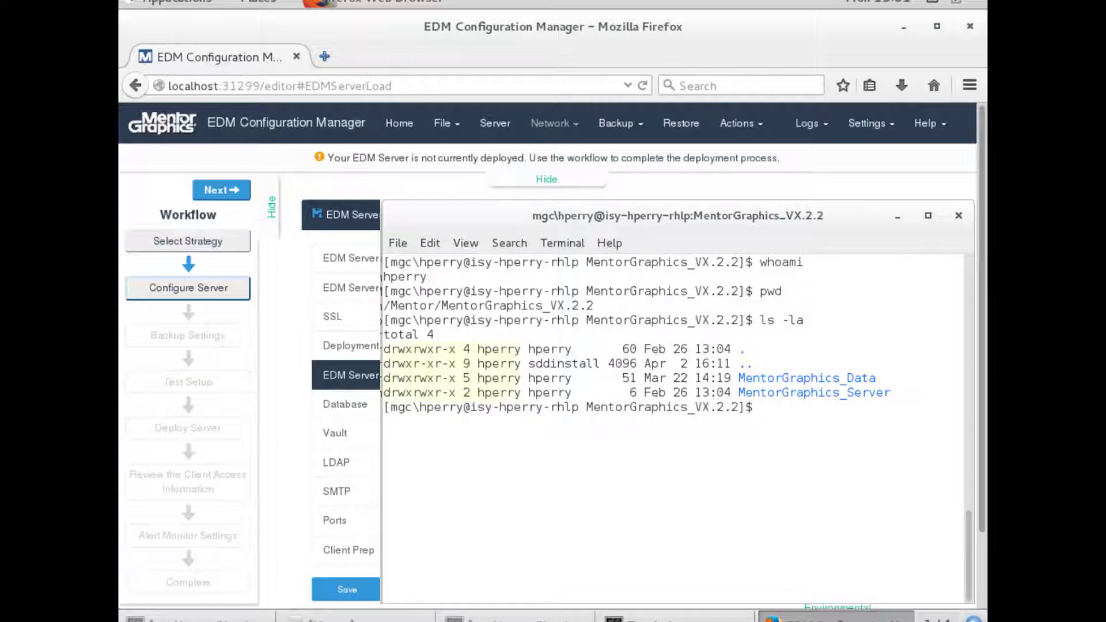
Place the Database metadata directory and the Vault data storage directory under Mentor/MGC2.2/.
{"action": "left_click", "coordinate": [357, 404]}
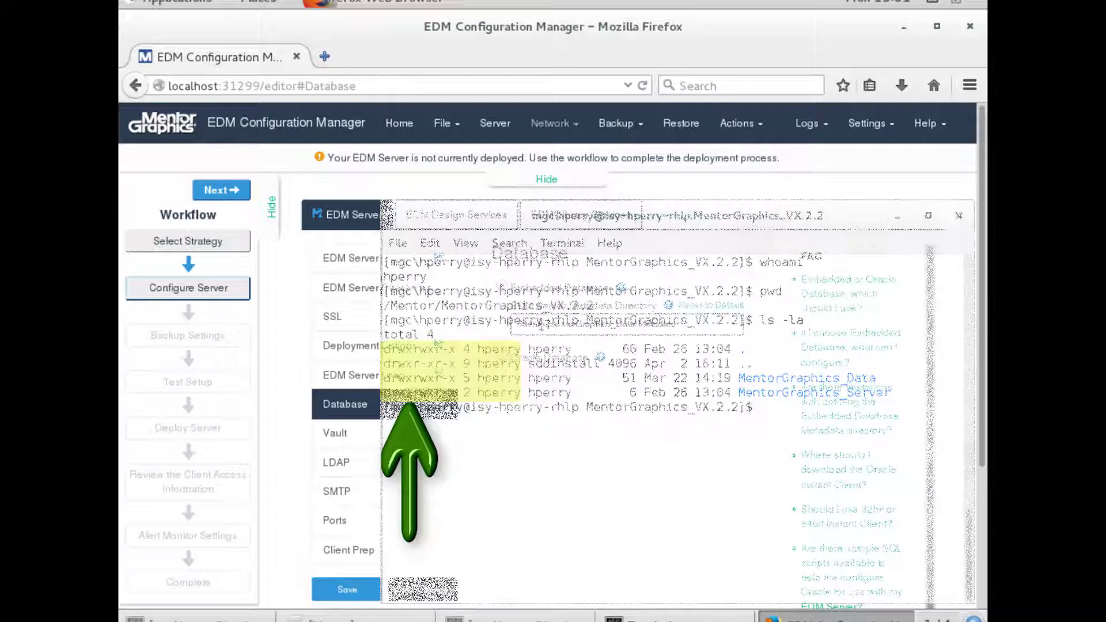
{"action": "left_click", "coordinate": [551, 325]}
{"action": "type", "text": "MGC"}
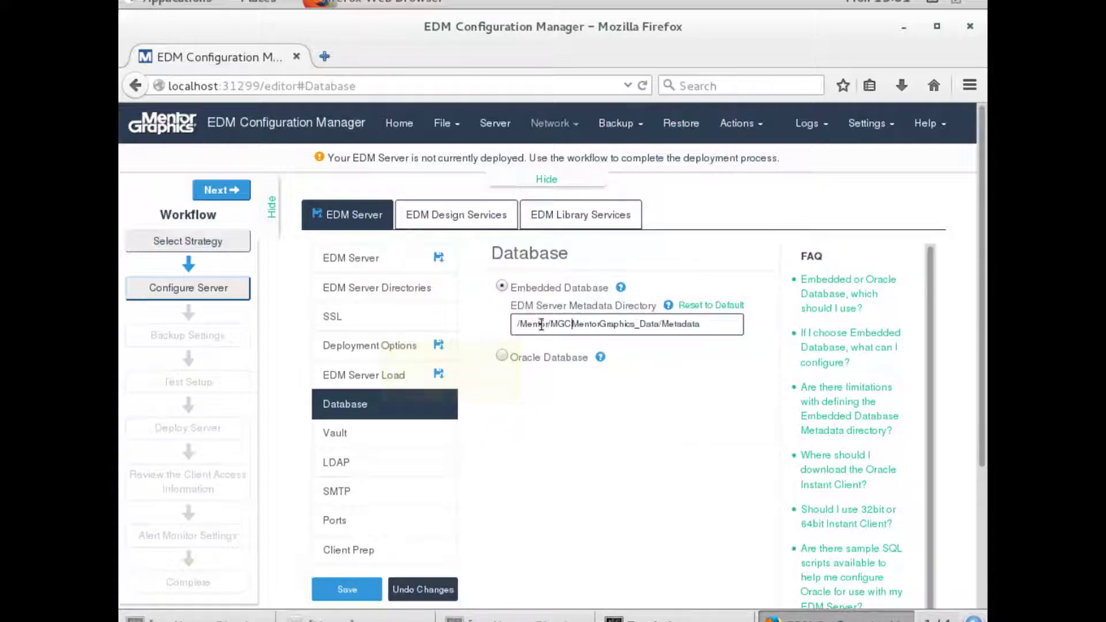
{"action": "type", "text": "2.2/"}
{"action": "left_click", "coordinate": [357, 433]}
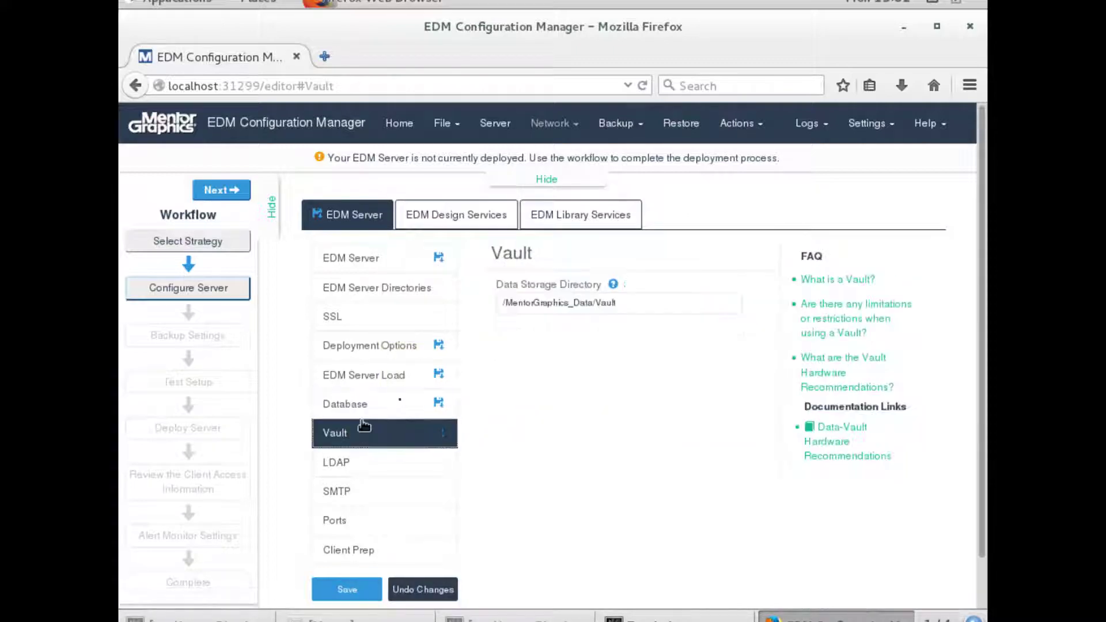
{"action": "left_click", "coordinate": [503, 303]}
{"action": "type", "text": "Mentor/MGC2.2/"}
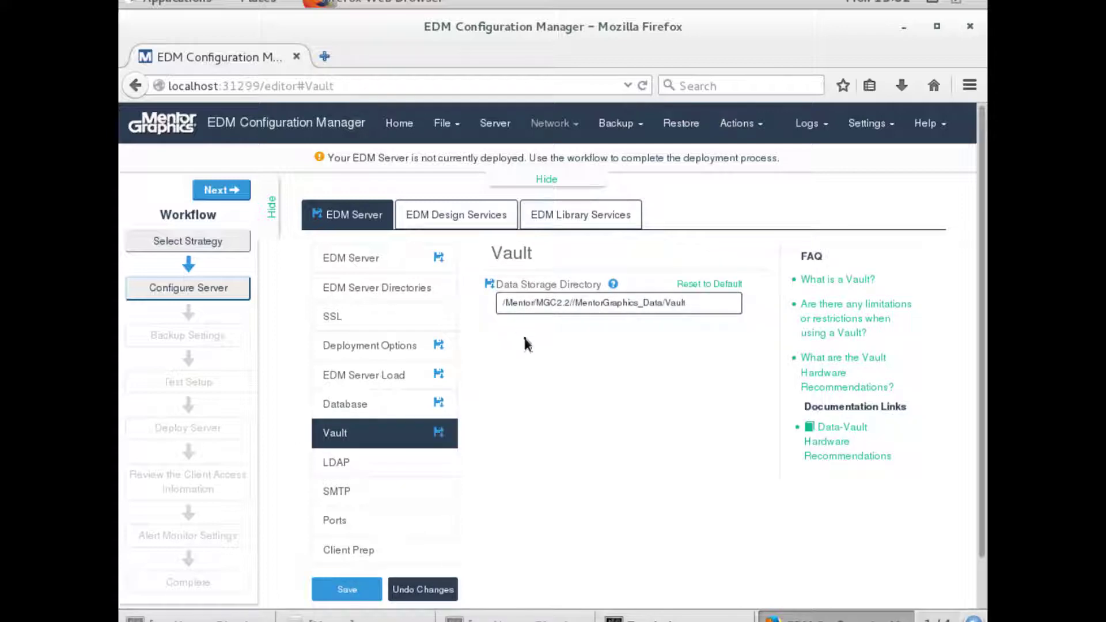
{"action": "left_click", "coordinate": [523, 334]}
Prefix the active server, server data, temp, logs and application data directories with Mentor/MGC2.2/, then save.
{"action": "left_click", "coordinate": [377, 287]}
{"action": "left_click", "coordinate": [503, 303]}
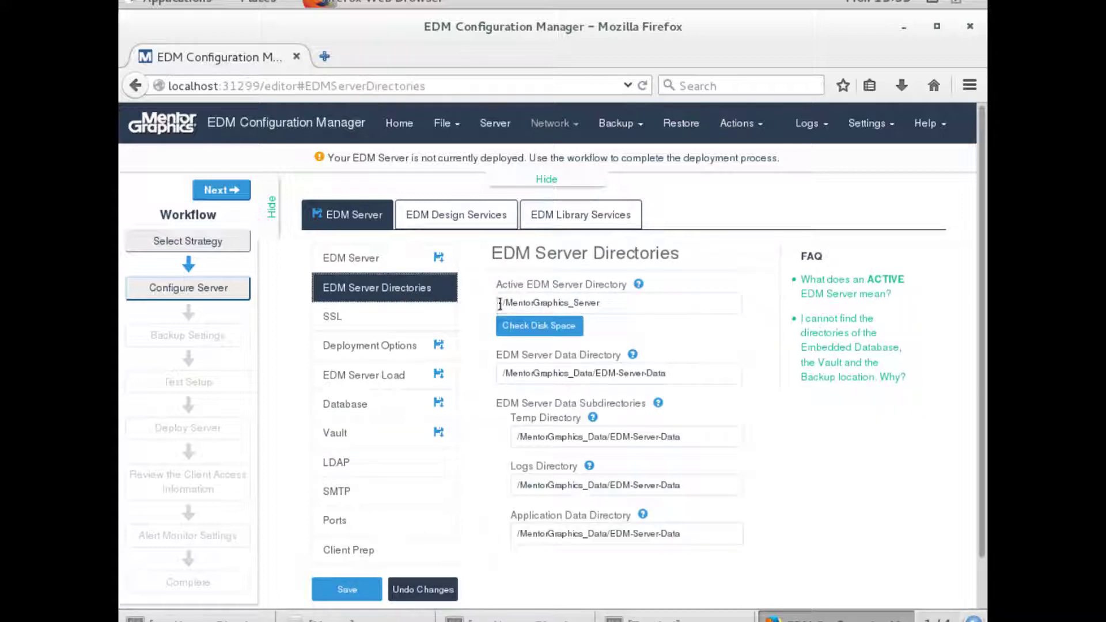
{"action": "type", "text": "Mentor/MGC2.2/"}
{"action": "left_click", "coordinate": [503, 373]}
{"action": "type", "text": "Mentor/MGC2.2/"}
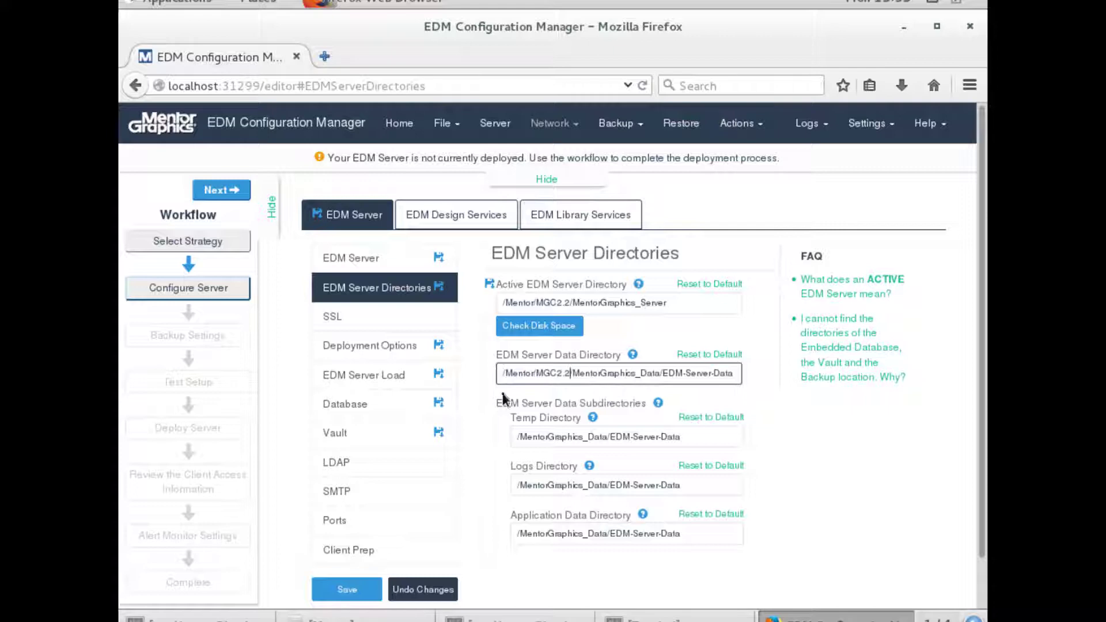
{"action": "left_click", "coordinate": [538, 326]}
{"action": "left_click", "coordinate": [518, 444]}
{"action": "type", "text": "Mentor/MGC2.2/"}
{"action": "left_click", "coordinate": [517, 485]}
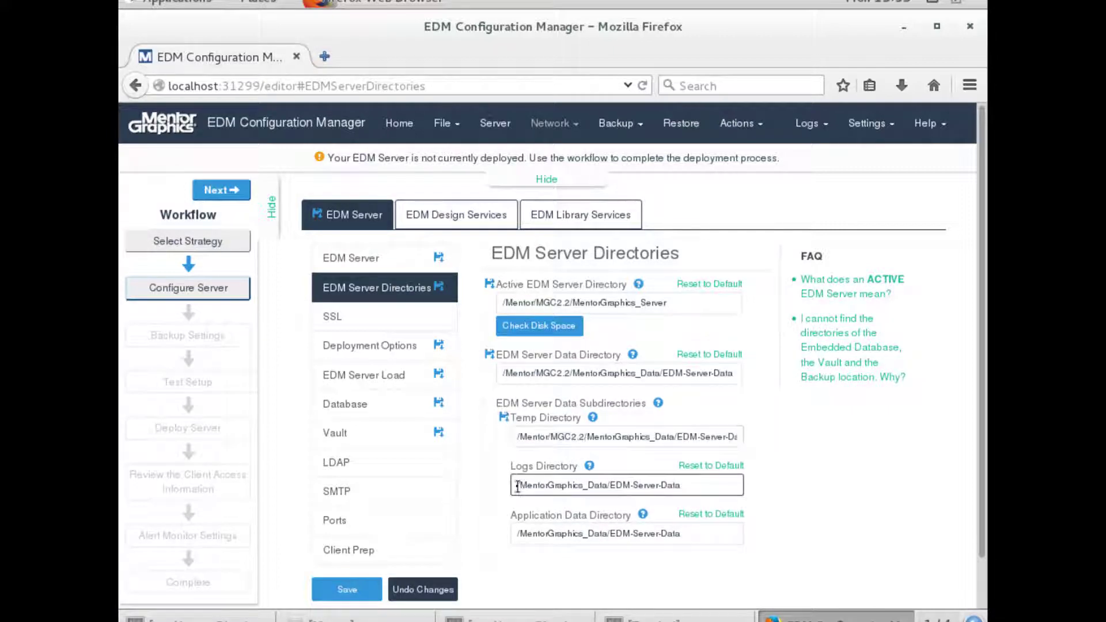
{"action": "type", "text": "Mentor/MGC2.2/"}
{"action": "left_click", "coordinate": [517, 533]}
{"action": "type", "text": "Mentor/MGC2.2/"}
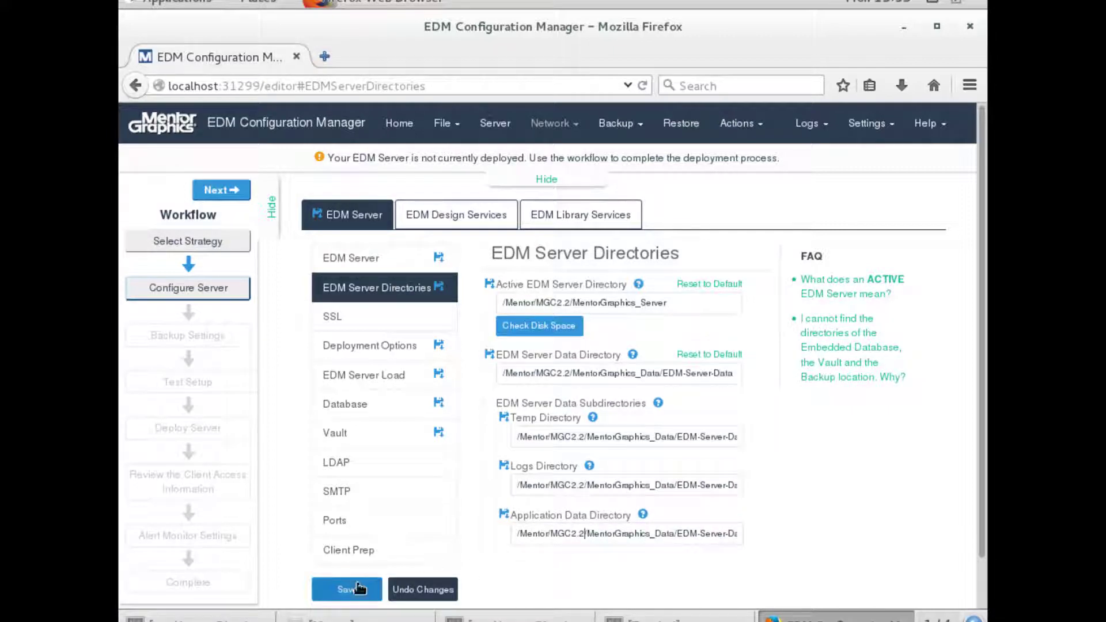
{"action": "left_click", "coordinate": [352, 589]}
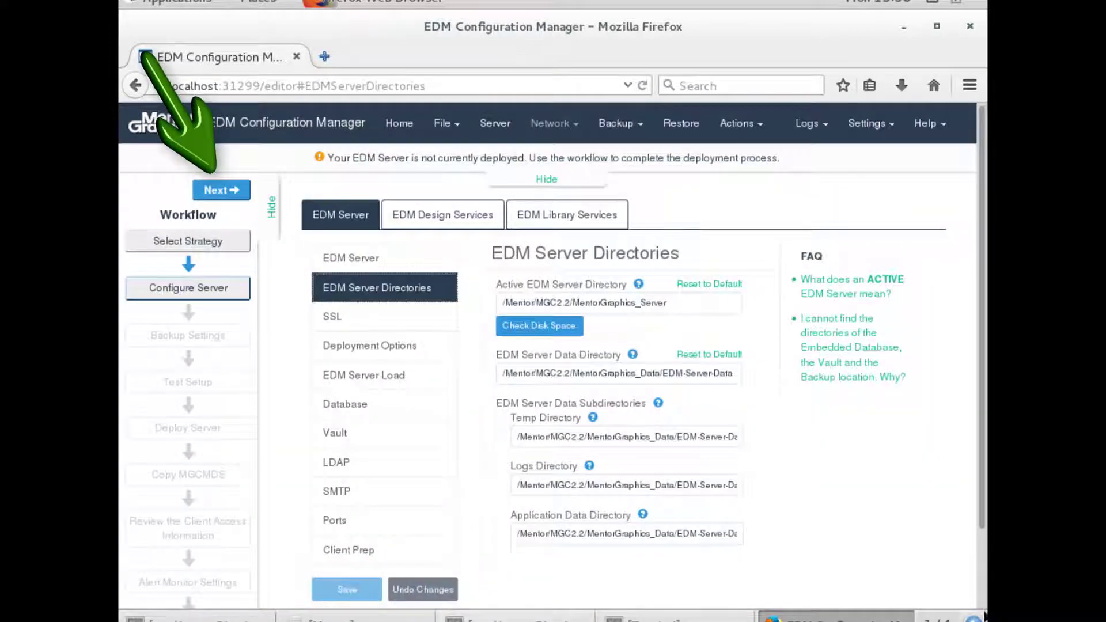
Prefix Backup Base Location with /Mentor/MGC2.2, save it, and run the Test Setup pre-checks.
{"action": "left_click", "coordinate": [238, 192]}
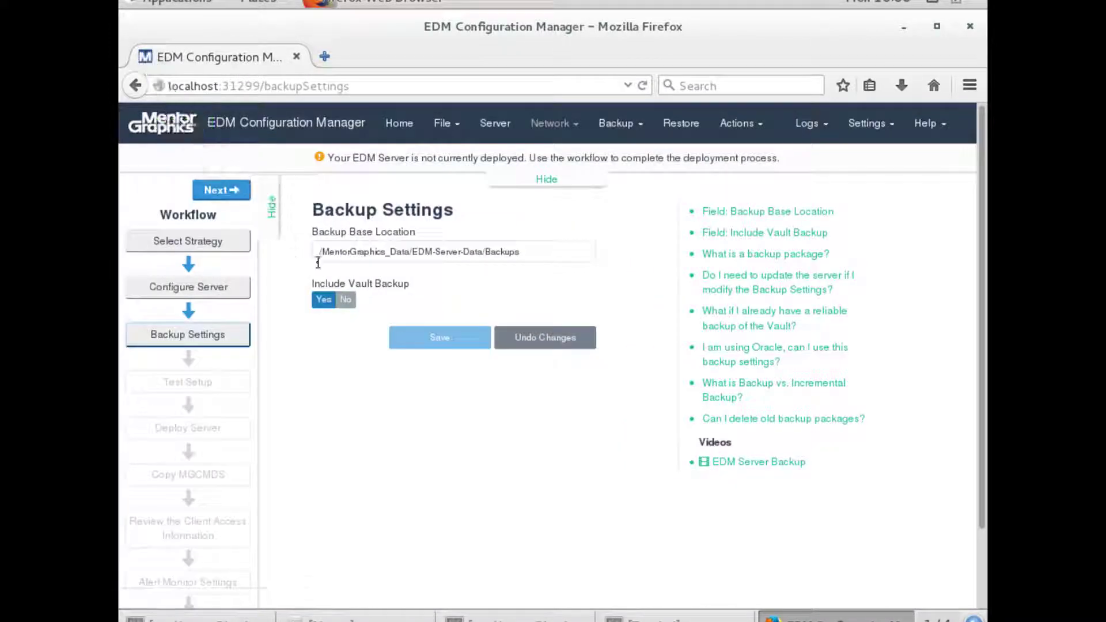
{"action": "type", "text": "/Mentor/MGC2.2"}
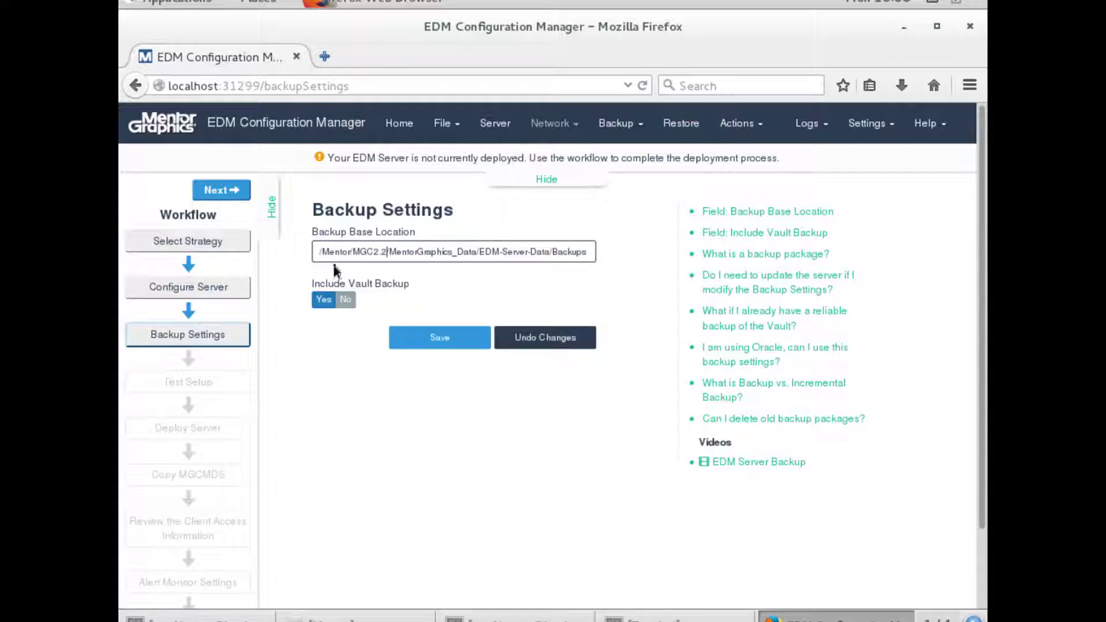
{"action": "left_click", "coordinate": [438, 338]}
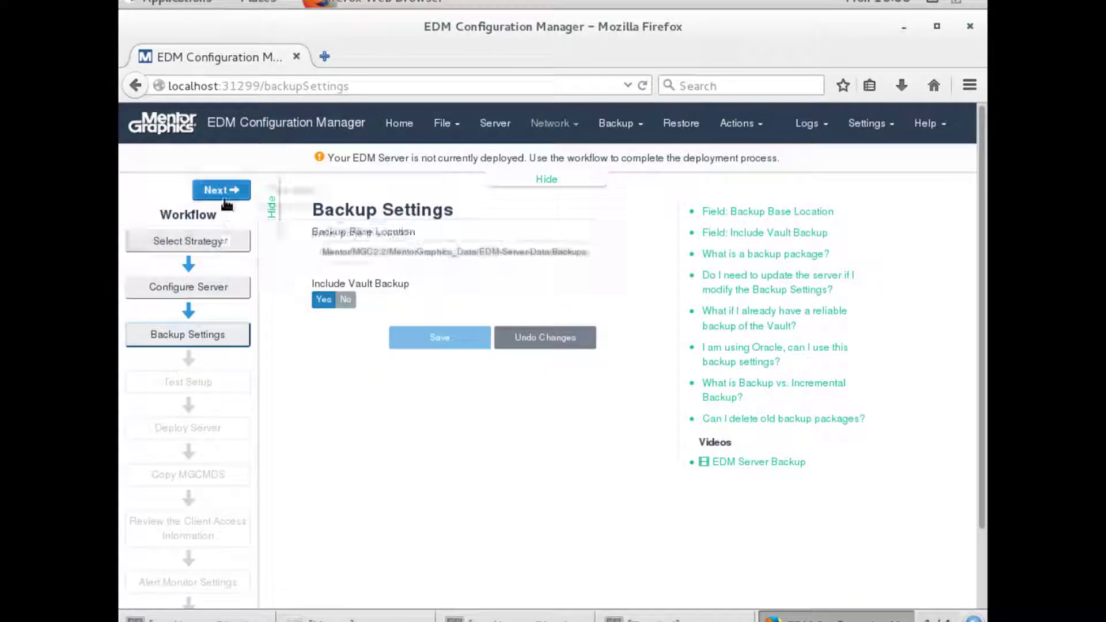
{"action": "left_click", "coordinate": [224, 192]}
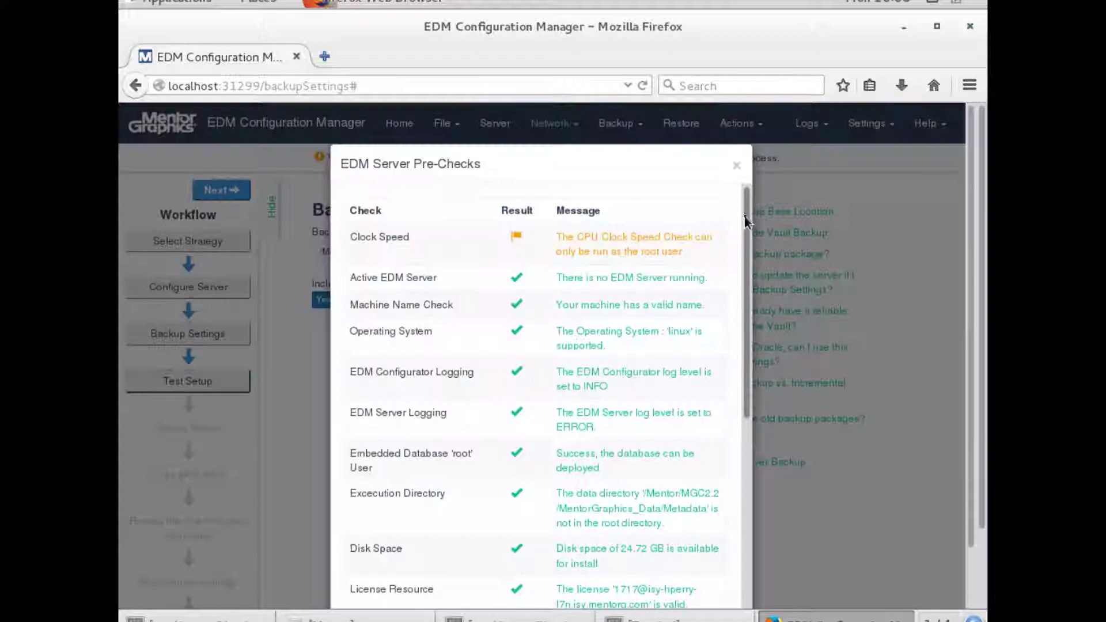
{"action": "scroll", "coordinate": [739, 184], "scroll_direction": "down", "scroll_amount": 10}
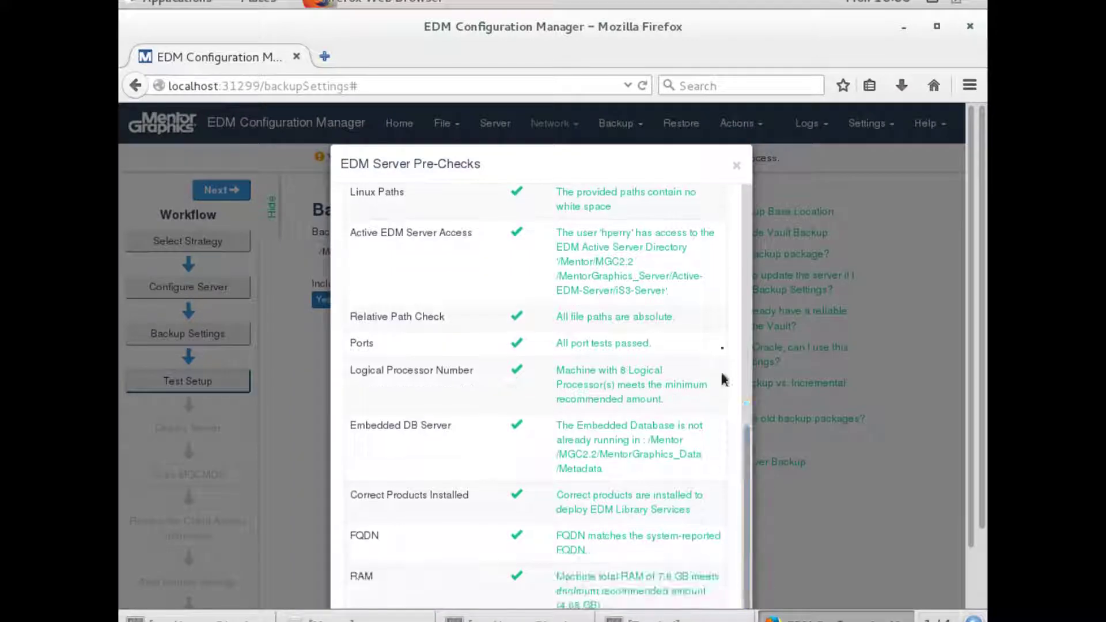
Close the pre-check results and confirm Continue Deploying twice, past the backup warning.
{"action": "left_click", "coordinate": [736, 165]}
{"action": "left_click", "coordinate": [221, 192]}
{"action": "left_click", "coordinate": [647, 282]}
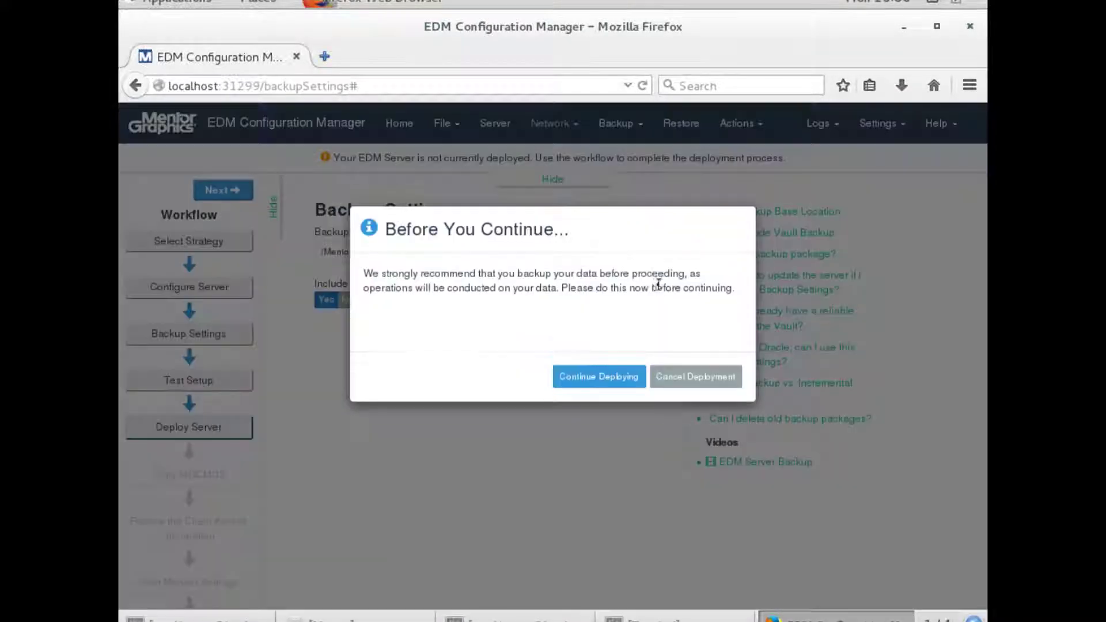
{"action": "left_click", "coordinate": [599, 377]}
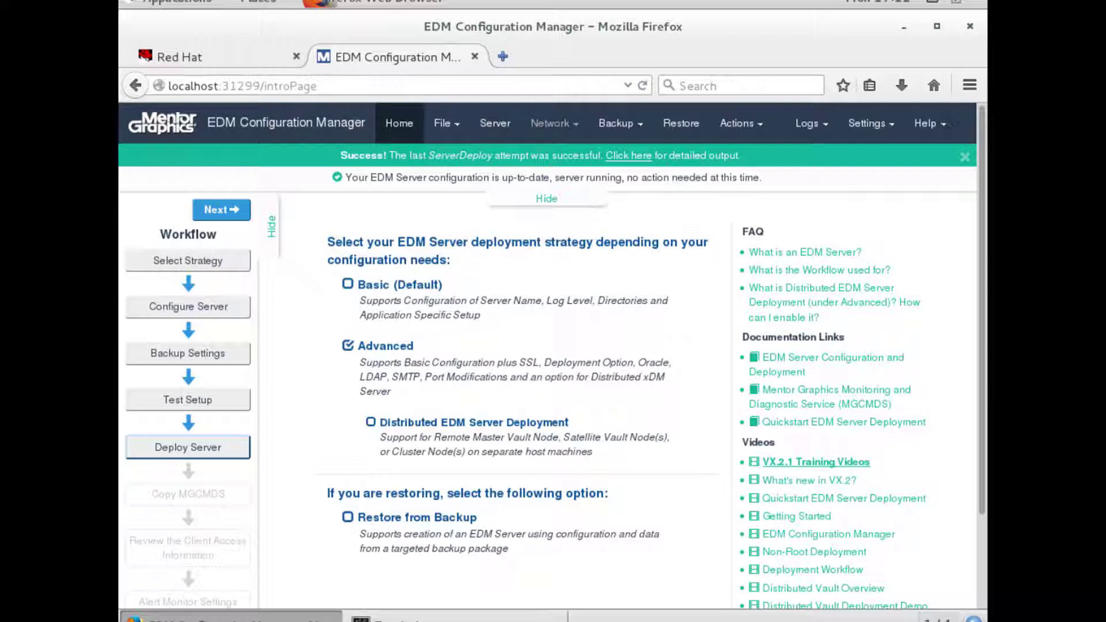
Advance the workflow to the Copy MGCMDS step.
{"action": "left_click", "coordinate": [215, 212]}
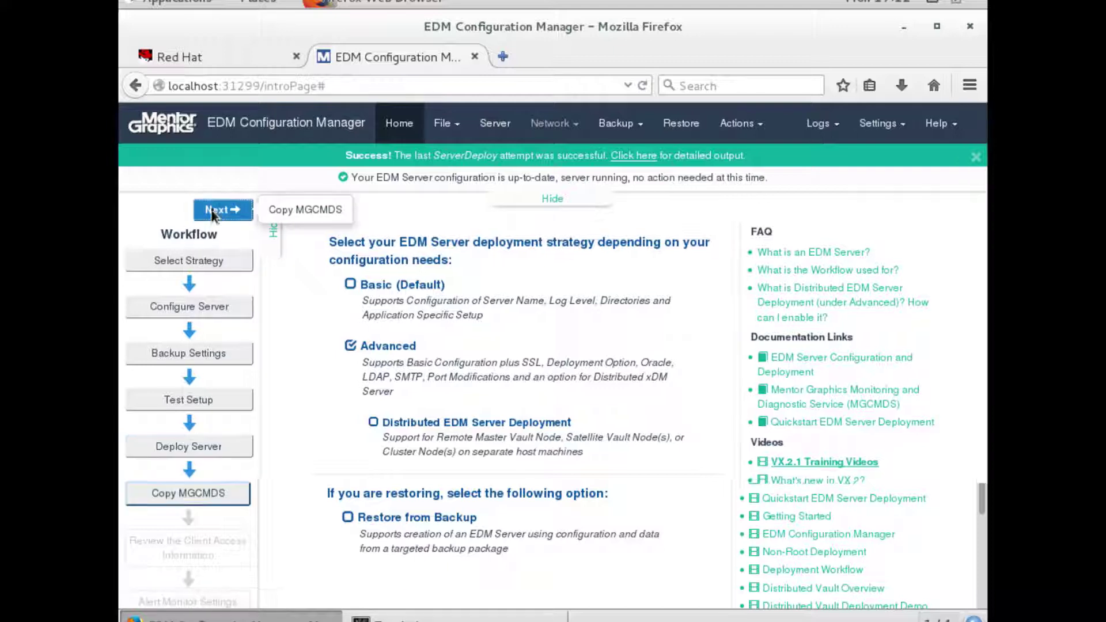